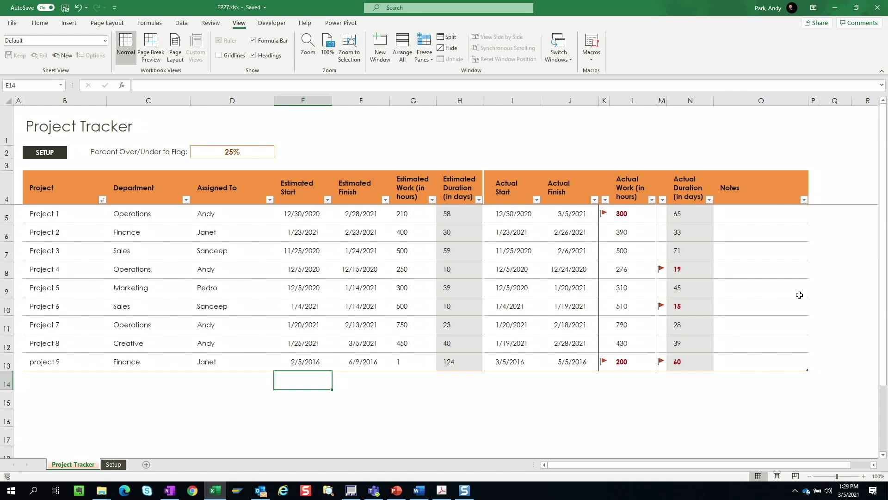
- Filter the Assigned To column to show only Janet's projects, Project 2 and project 9
left_click(270, 199)
left_click(177, 309)
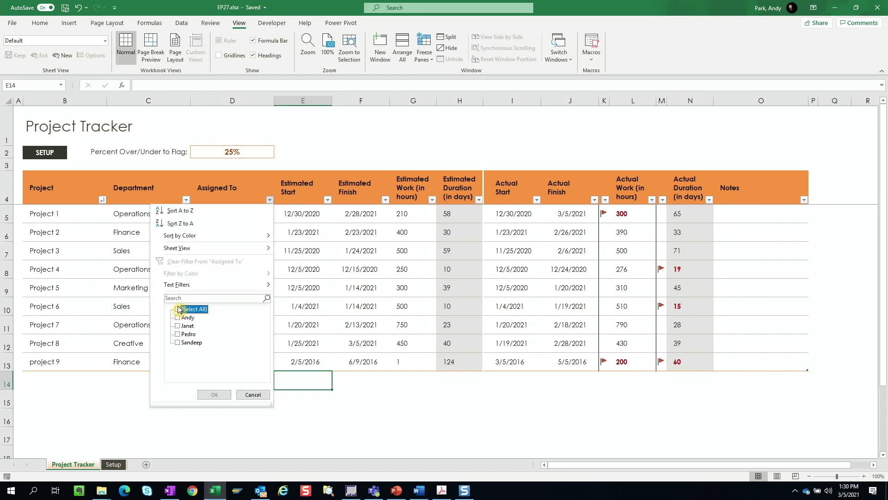
left_click(178, 326)
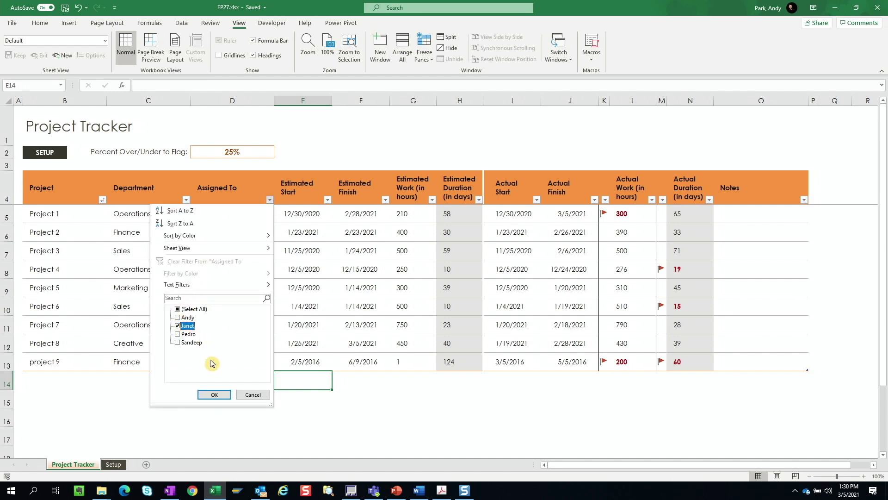
left_click(213, 396)
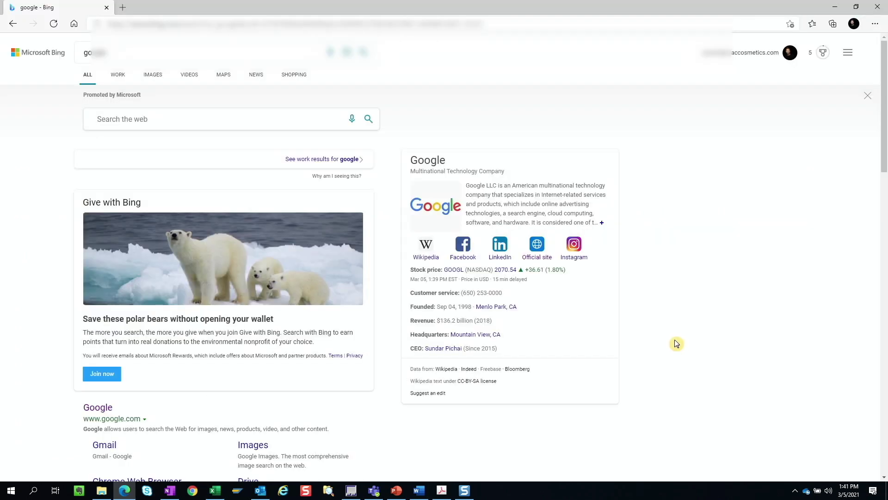
- Paste the EP27 workbook's OneDrive link into the browser address bar to open it in Excel Online
left_click(506, 23)
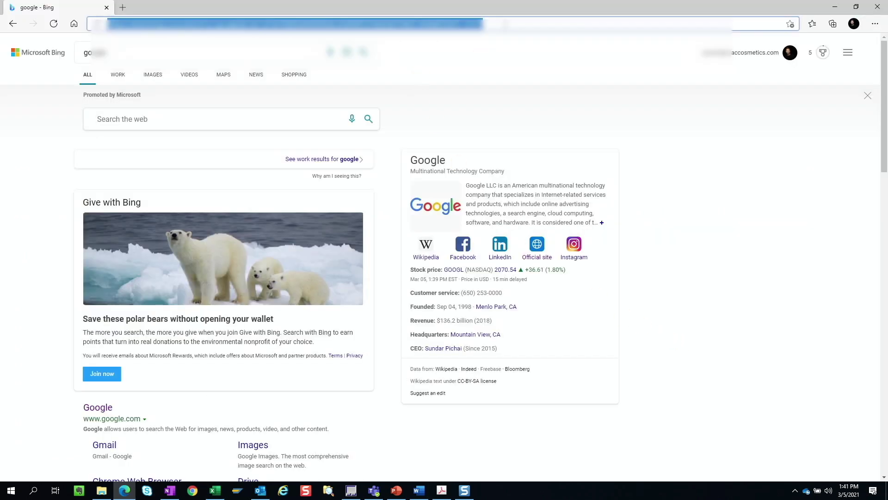
key("ctrl+v")
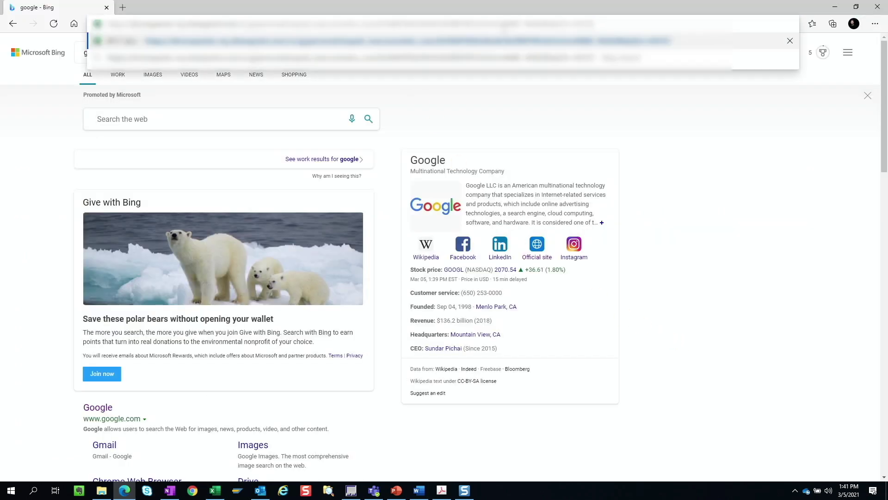
key("Return")
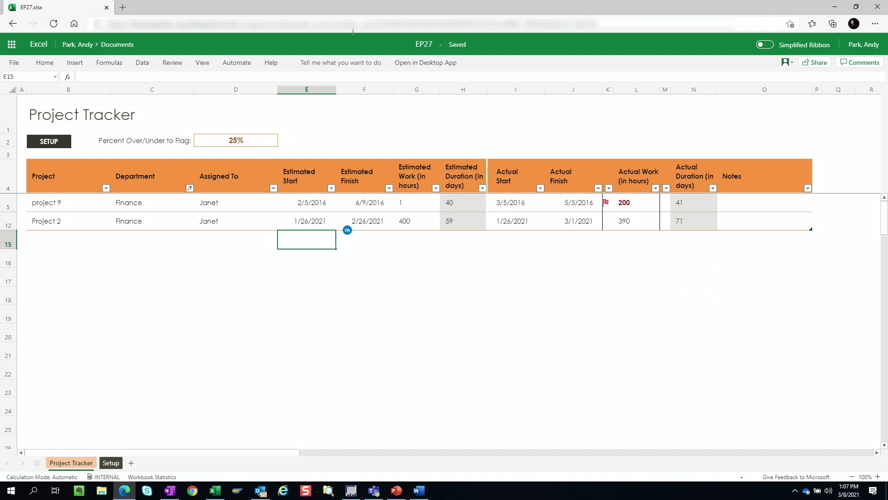
- Move the browser to the right half and clear desktop Excel's Department filter to show all nine projects
left_click_drag(340, 13, 887, 50)
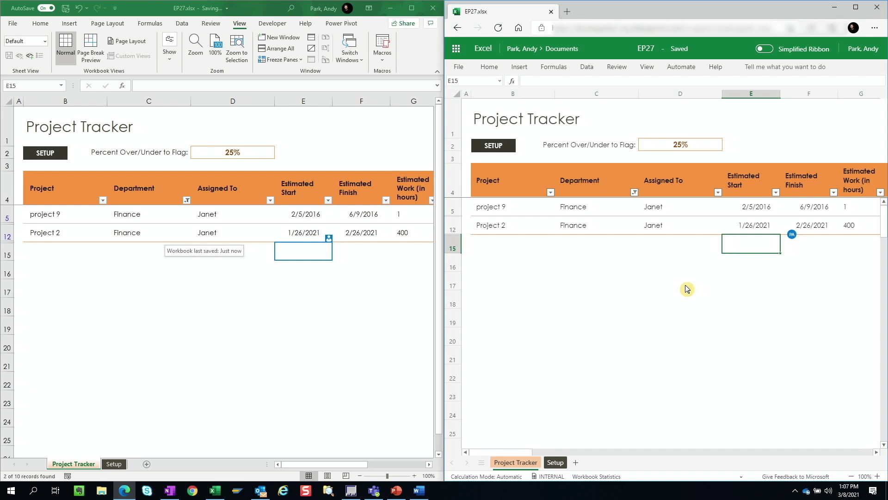
left_click(188, 202)
left_click(188, 204)
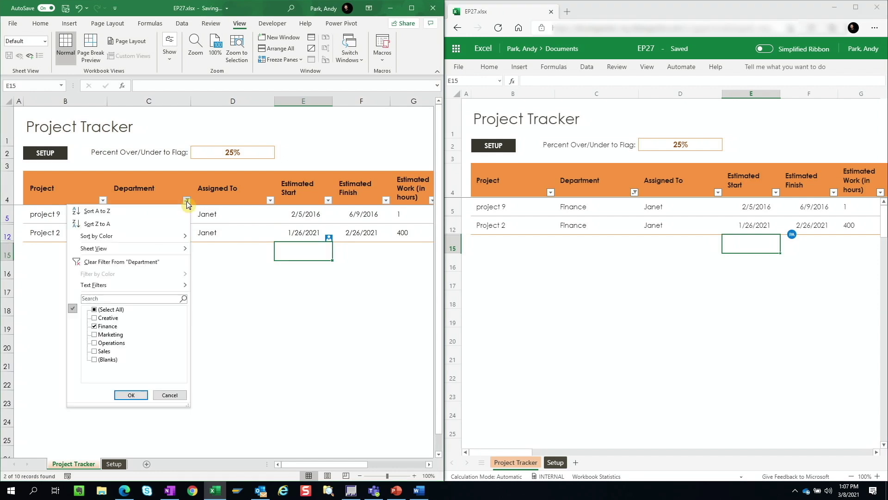
left_click(121, 262)
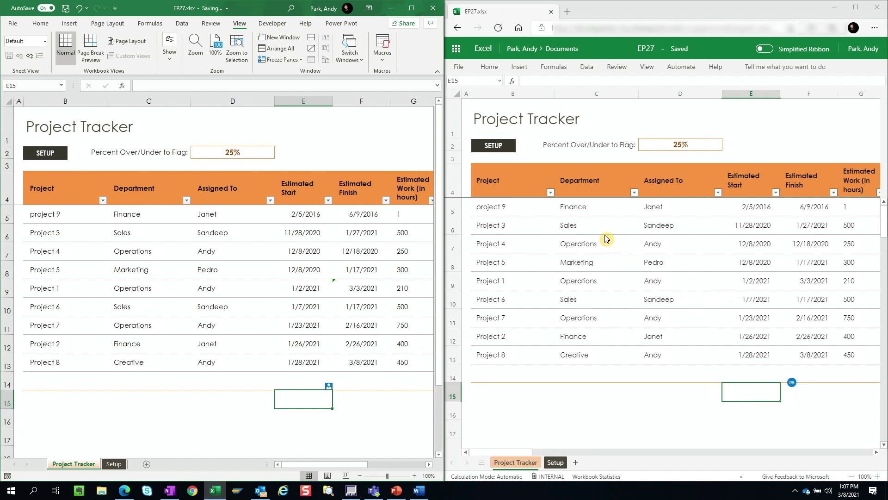
left_click(590, 211)
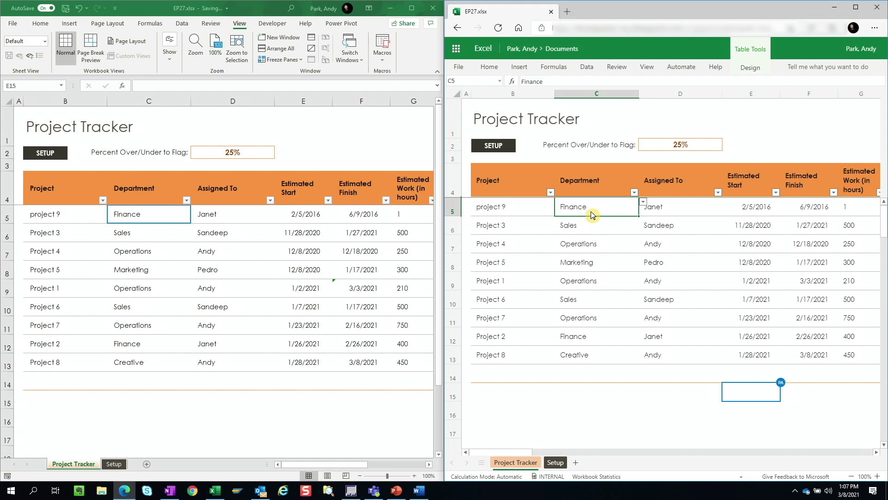
left_click(187, 200)
left_click(186, 201)
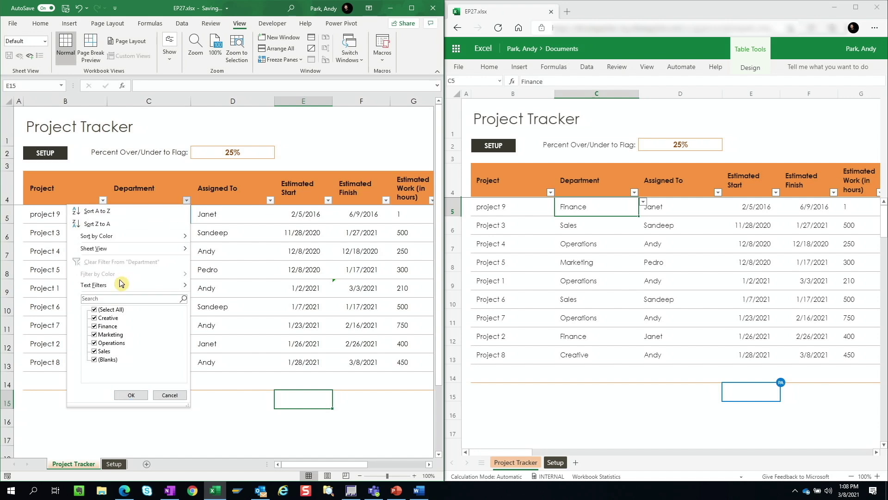
left_click(95, 309)
left_click(95, 342)
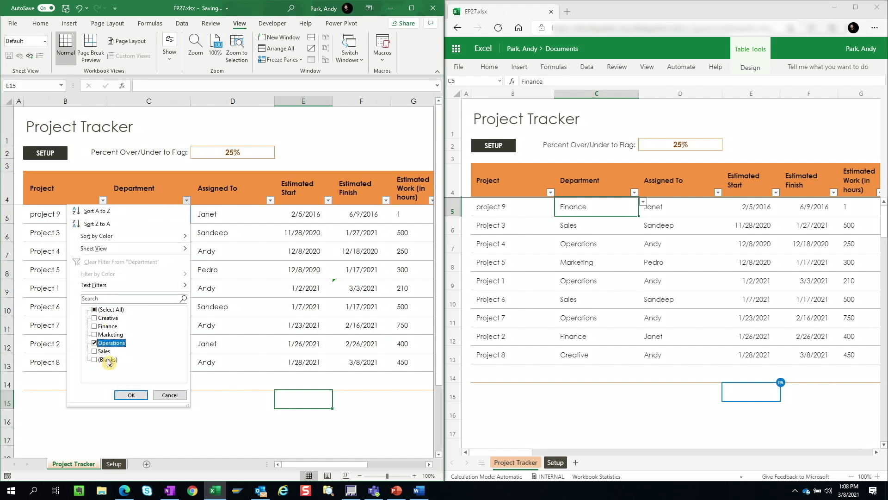
left_click(131, 395)
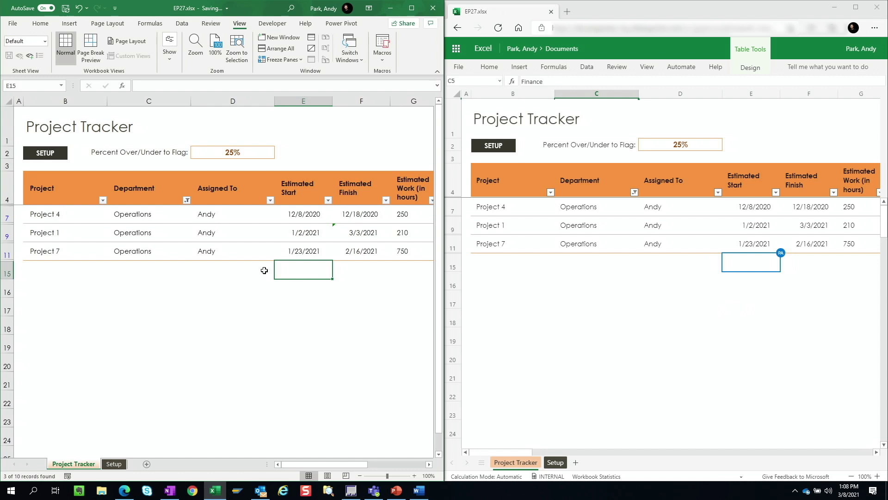
left_click(186, 200)
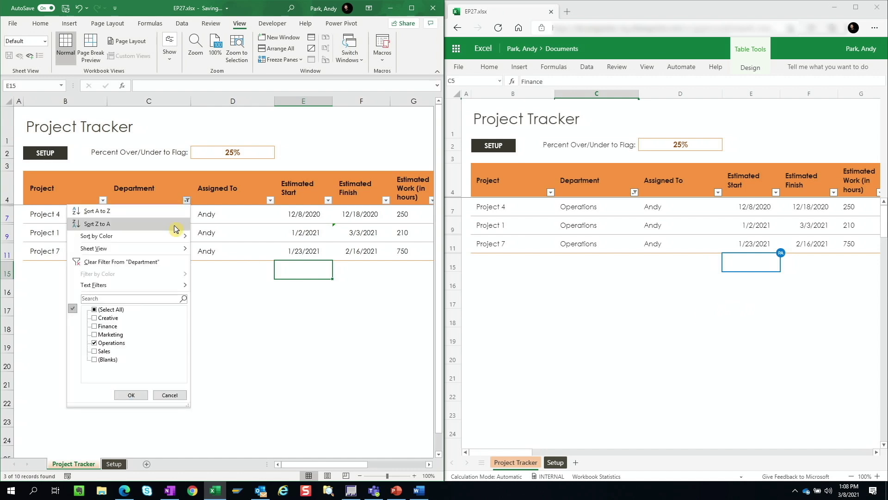
left_click(128, 262)
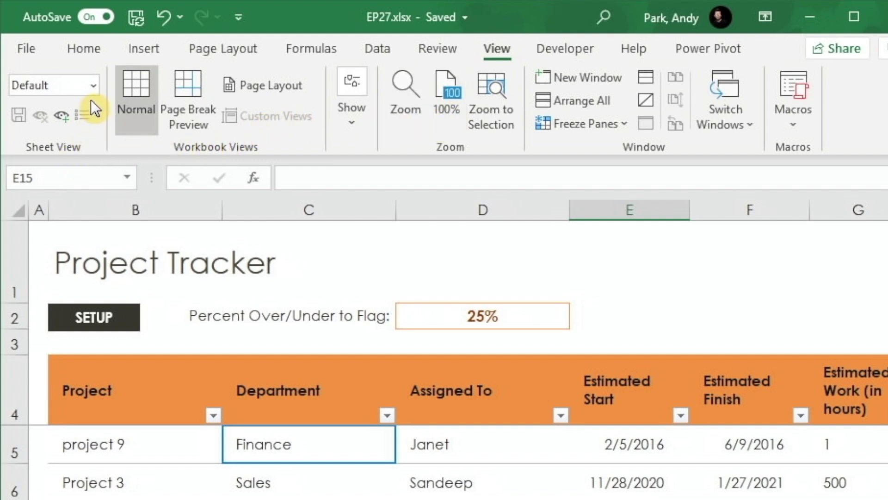
- Create a new temporary sheet view and filter Department to Operations, leaving Projects 4, 1 and 7
left_click(63, 119)
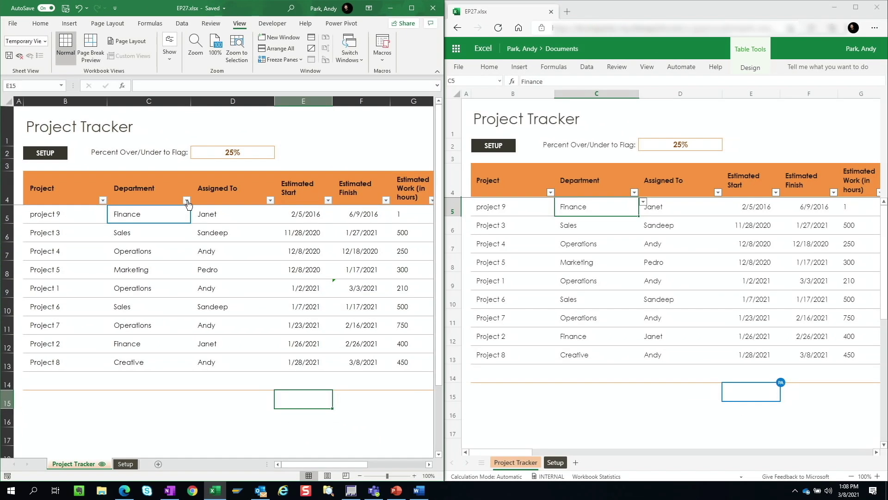
left_click(187, 200)
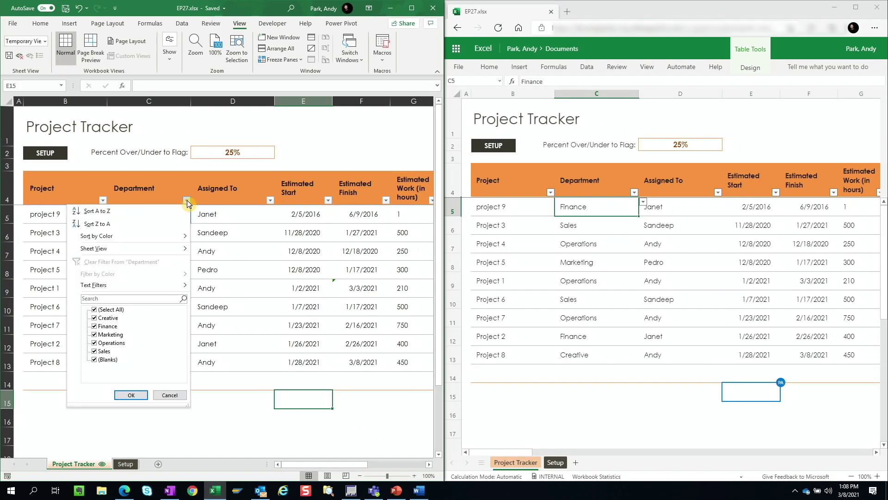
left_click(95, 309)
left_click(95, 343)
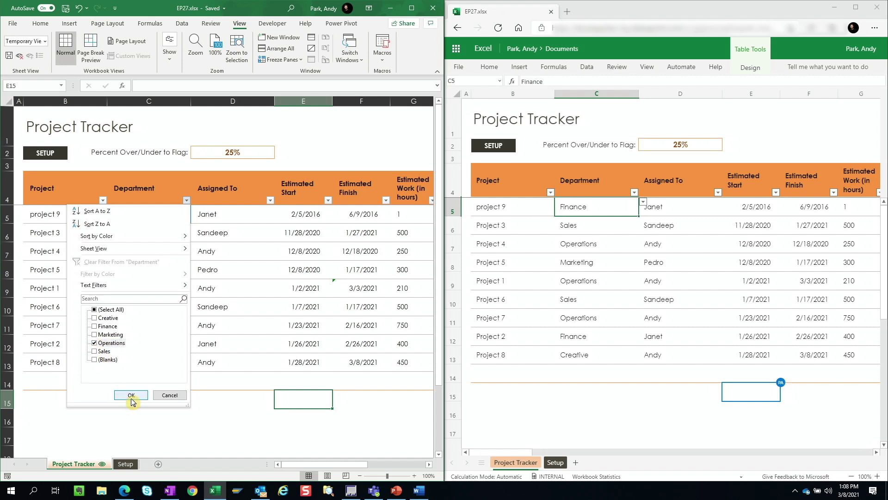
left_click(131, 396)
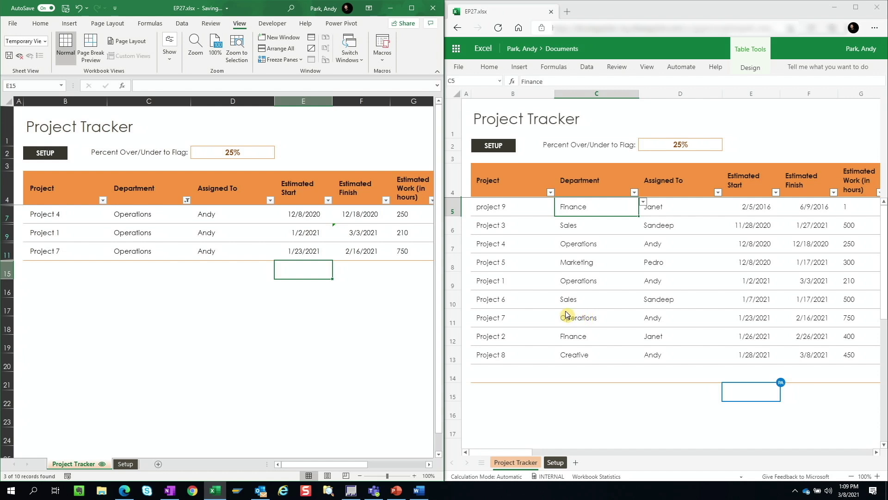
- In the sheet view, clear the Department filter and sort all nine projects by Department A to Z
left_click(186, 200)
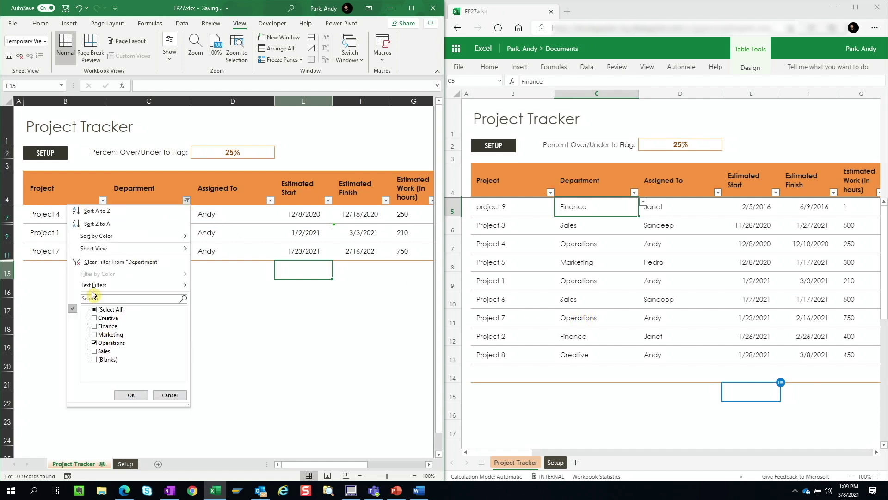
left_click(96, 262)
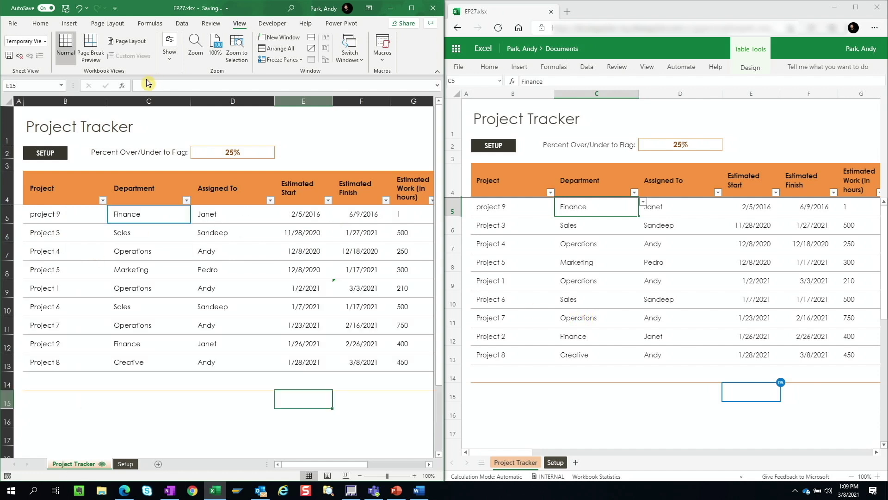
left_click(186, 200)
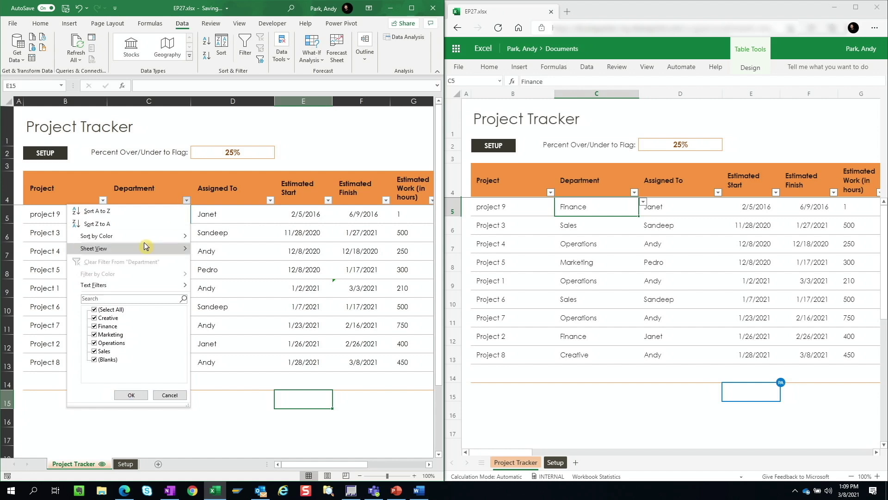
left_click(118, 212)
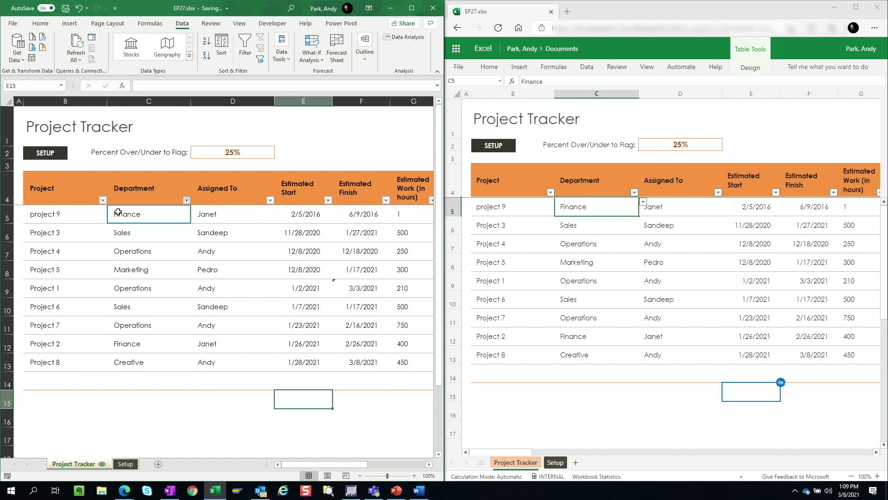
left_click(184, 284)
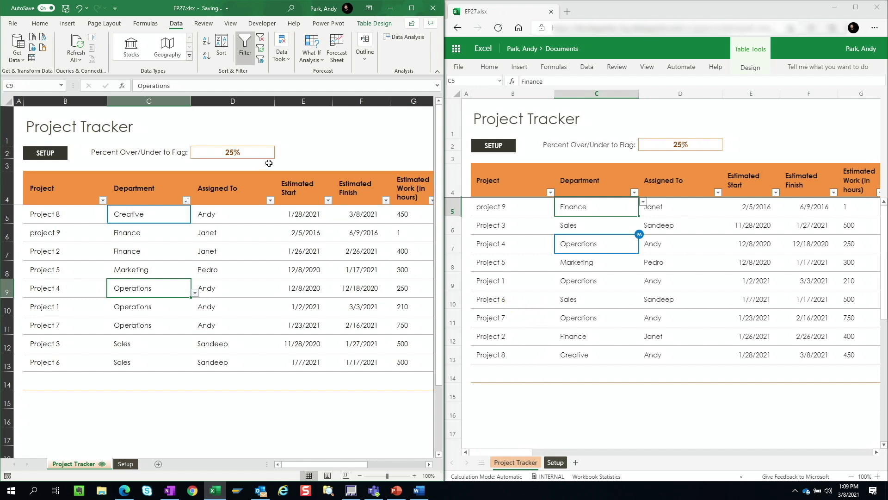
- Switch back to the Default sheet view and discard the temporary view without keeping it
left_click(232, 24)
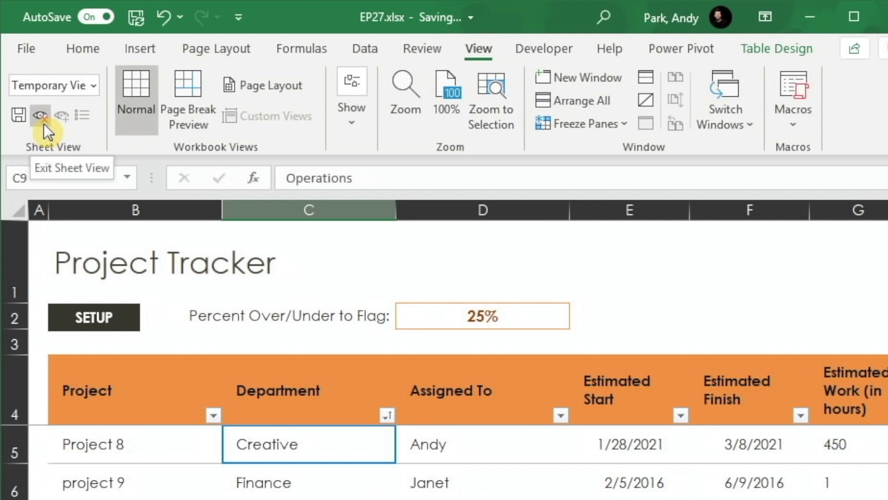
left_click(92, 86)
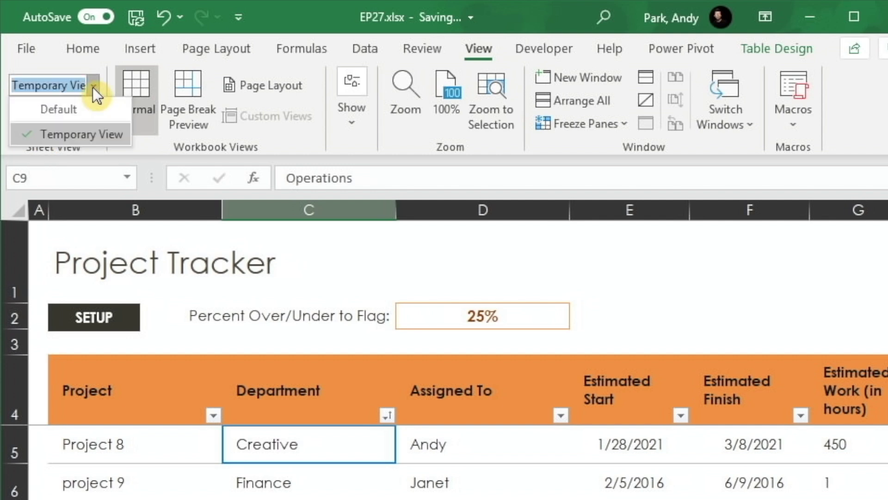
left_click(79, 107)
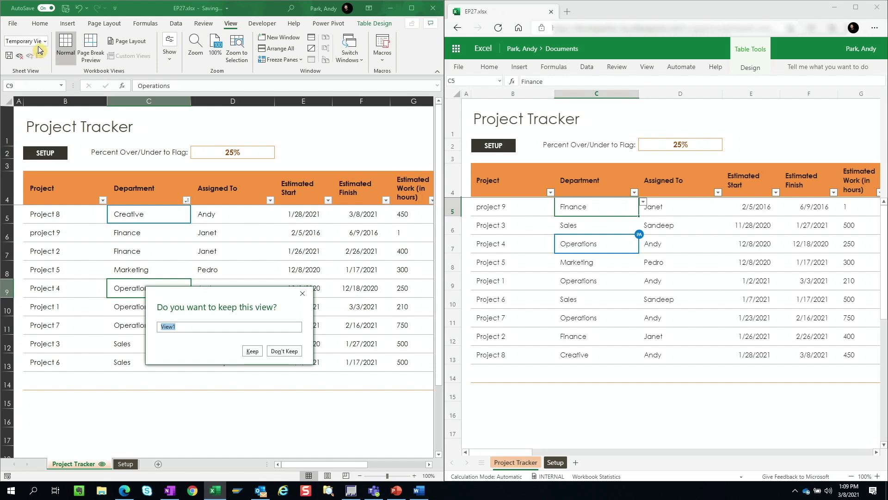
left_click(284, 351)
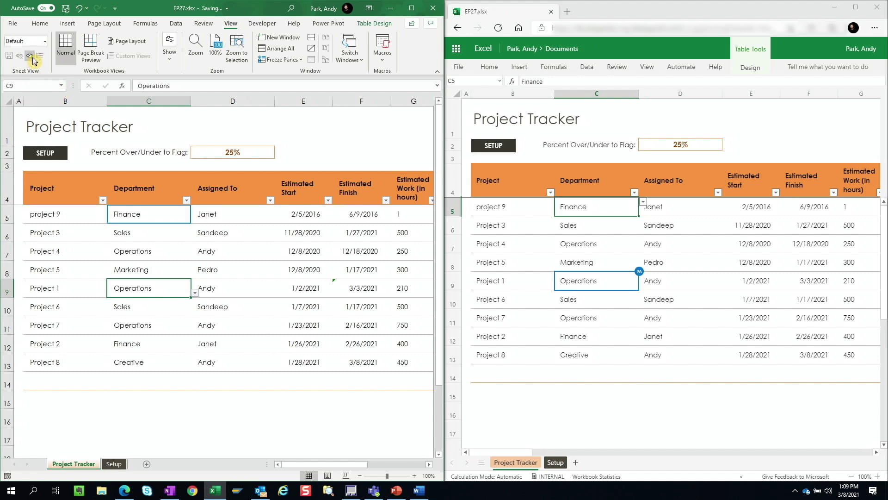
- Filter Department to Finance in the default view, leaving only project 9 and Project 2
left_click(187, 200)
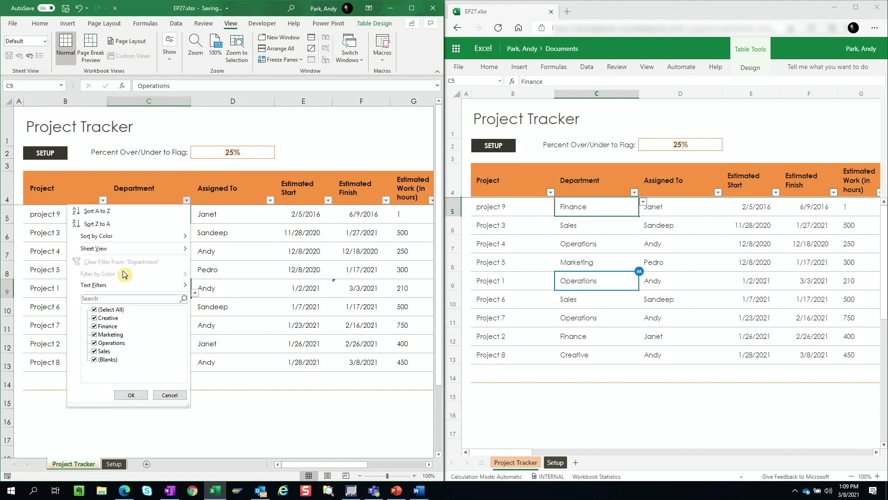
left_click(95, 309)
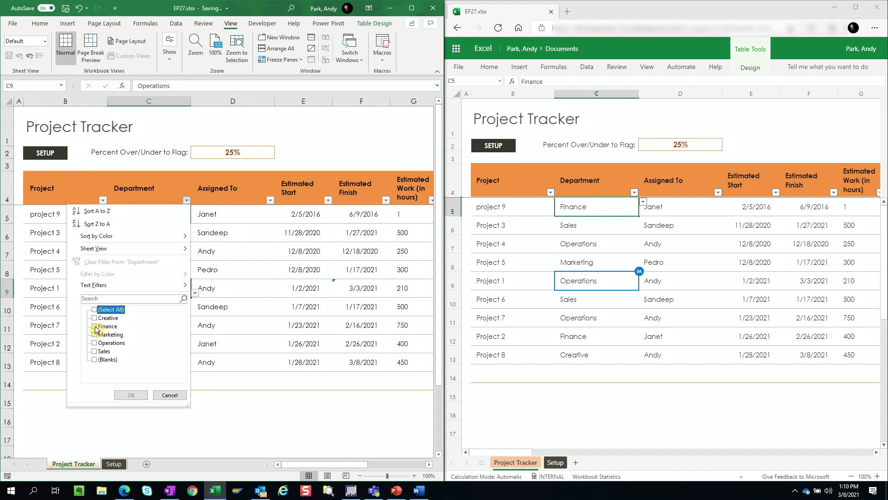
left_click(95, 326)
left_click(125, 394)
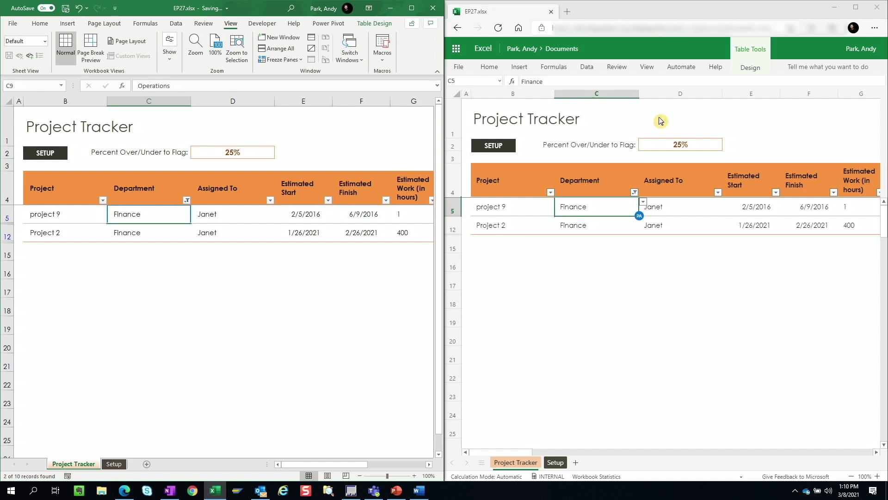
- Clear the Department filter in Excel Online so all nine projects reappear in both windows
left_click(634, 193)
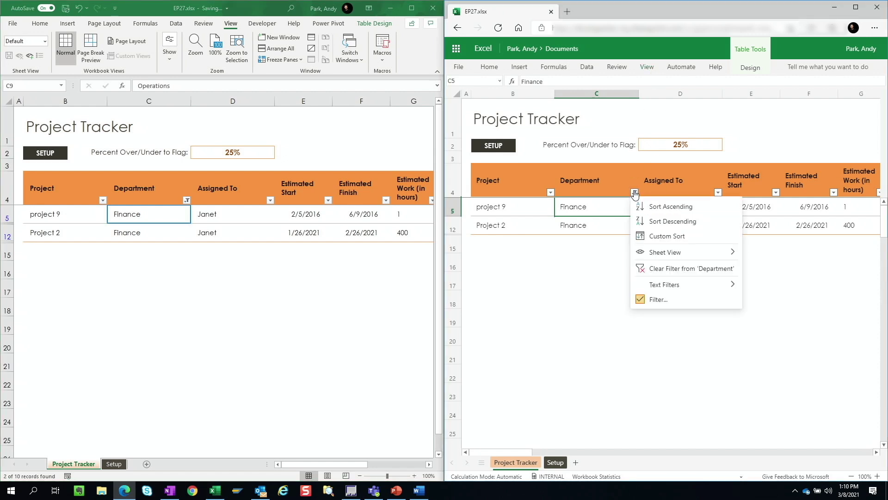
left_click(662, 271)
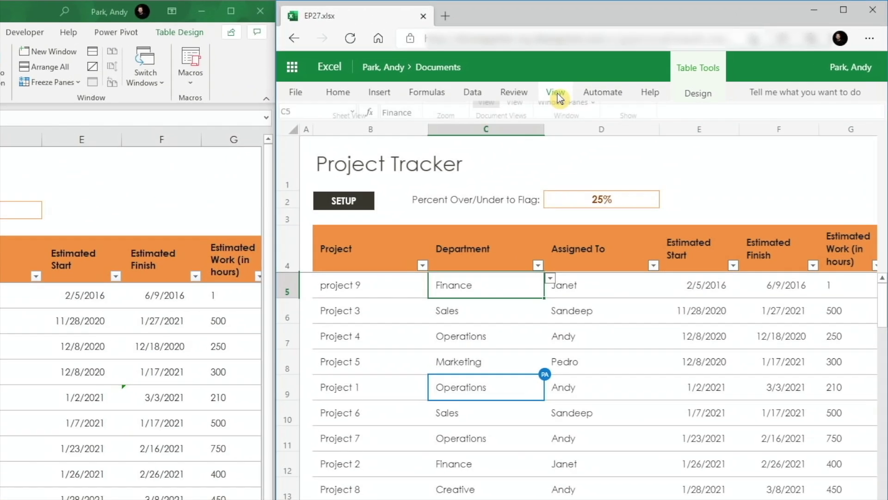
- Start a new Temporary View sheet view in Excel Online from the View tab
left_click(649, 69)
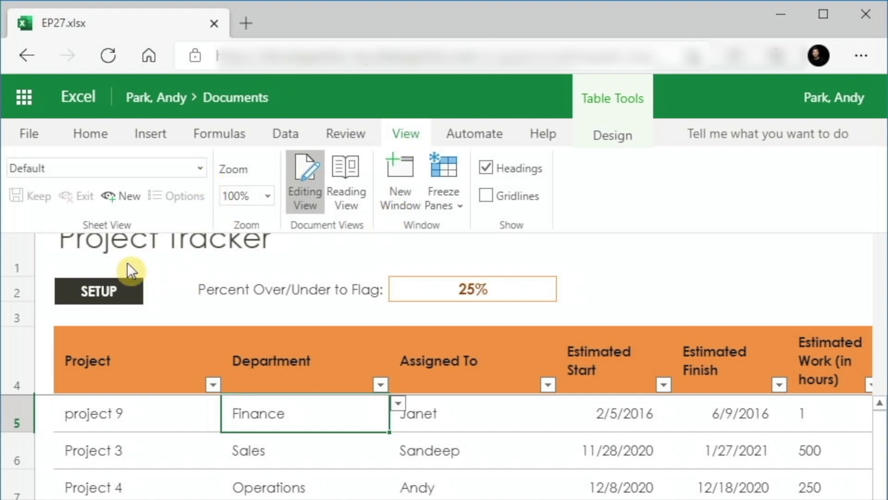
left_click(126, 199)
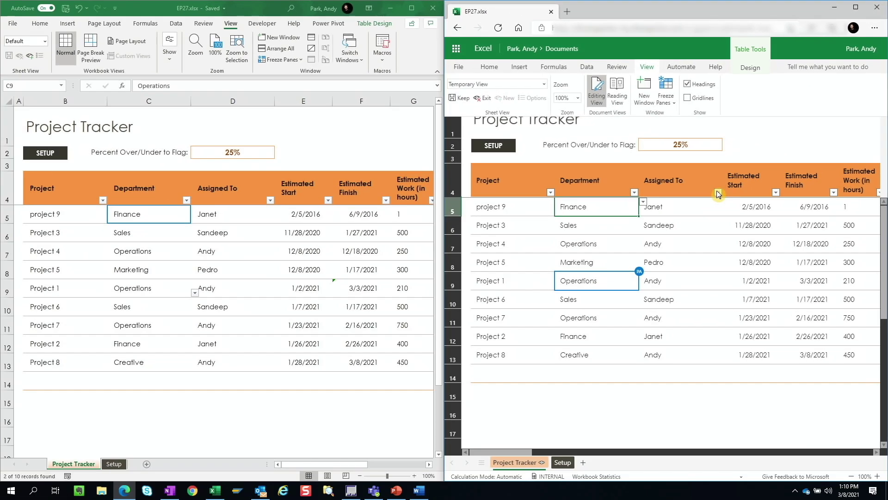
- In the web temporary view, filter Assigned To to show only Andy's projects
left_click(718, 192)
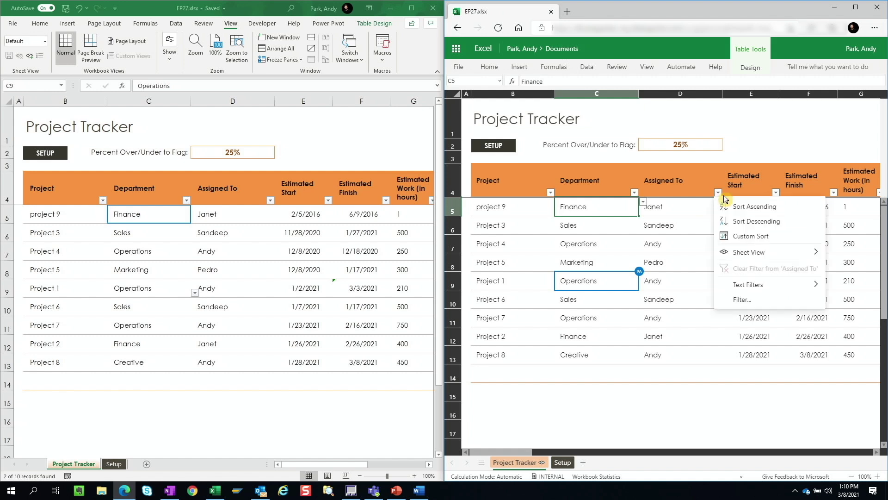
left_click(755, 300)
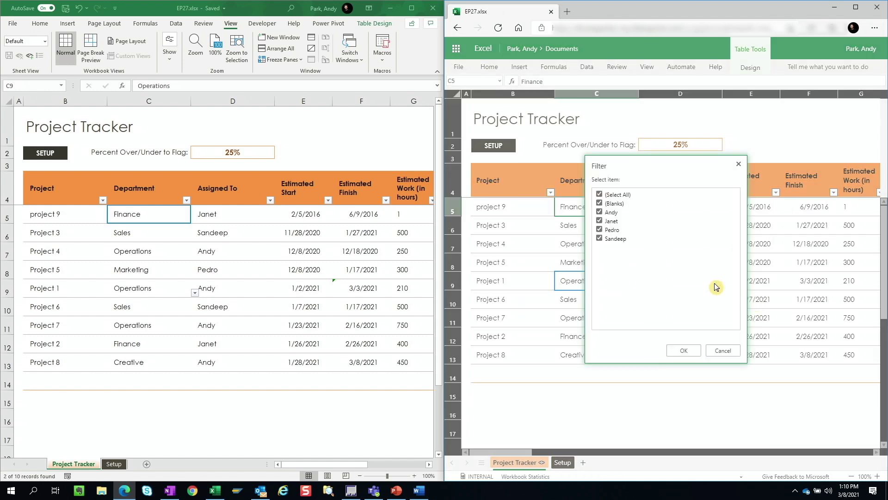
left_click(598, 194)
left_click(606, 213)
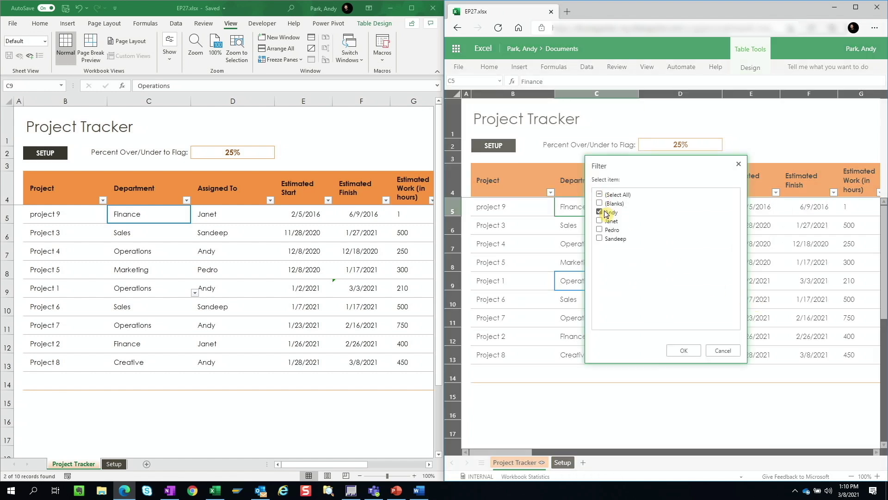
left_click(683, 350)
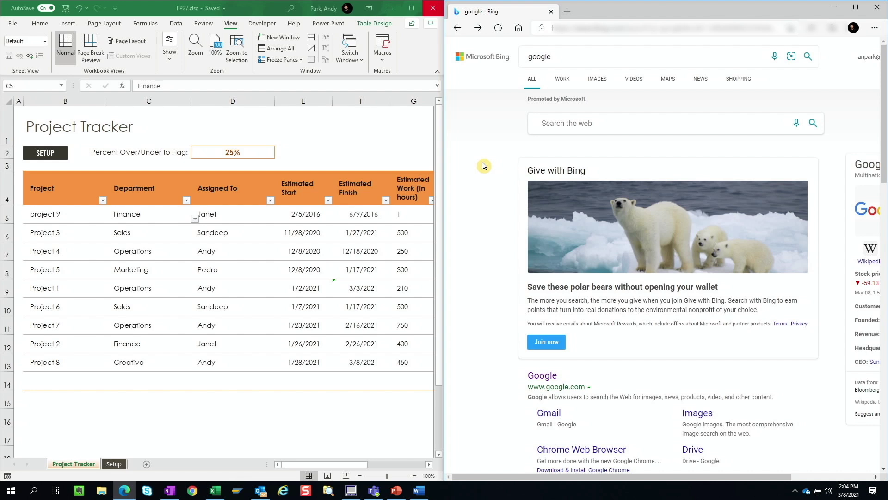
- Reload the EP27 workbook in Excel Online by pasting its web address into the browser
left_click(630, 34)
key("ctrl+v")
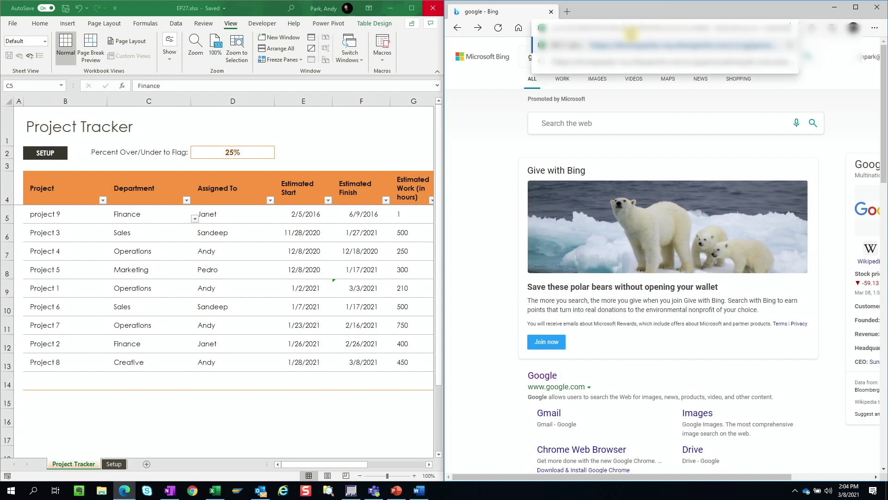
key("Return")
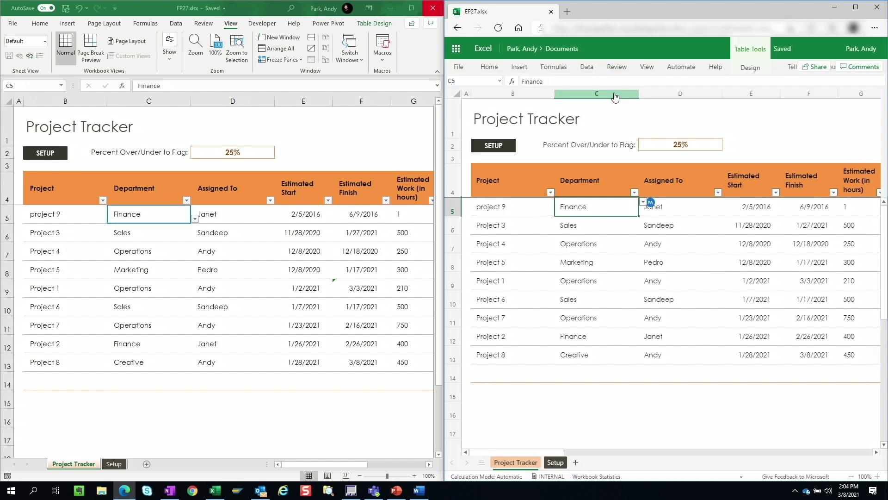
- Sort the Project Tracker table by Department, A to Z, in Excel Online
left_click(634, 193)
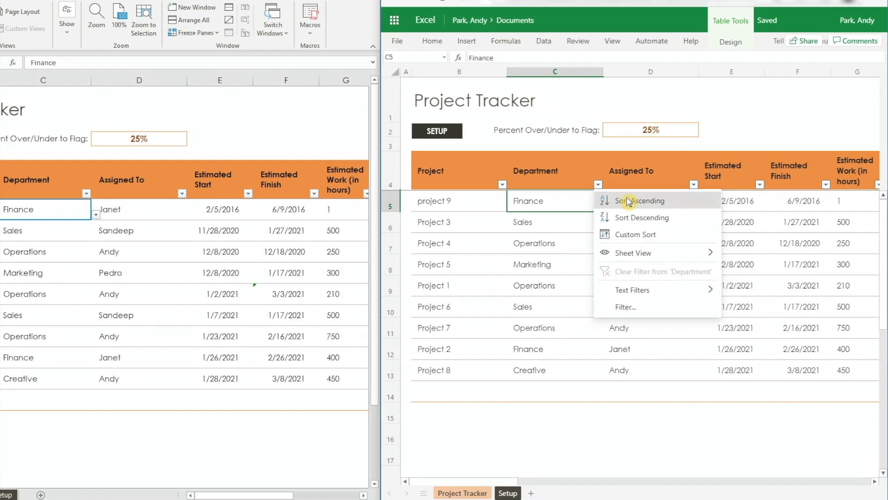
left_click(661, 207)
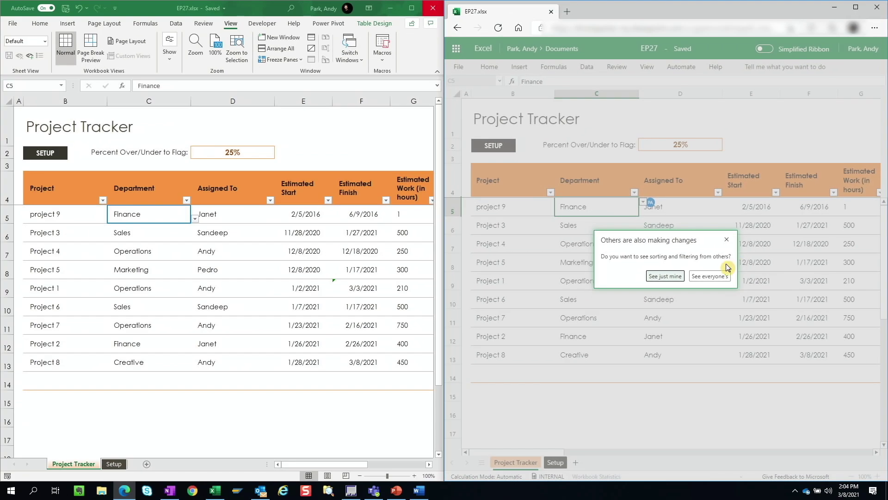
- Keep the sort private and filter Department to Marketing only, leaving Project 5
left_click(664, 276)
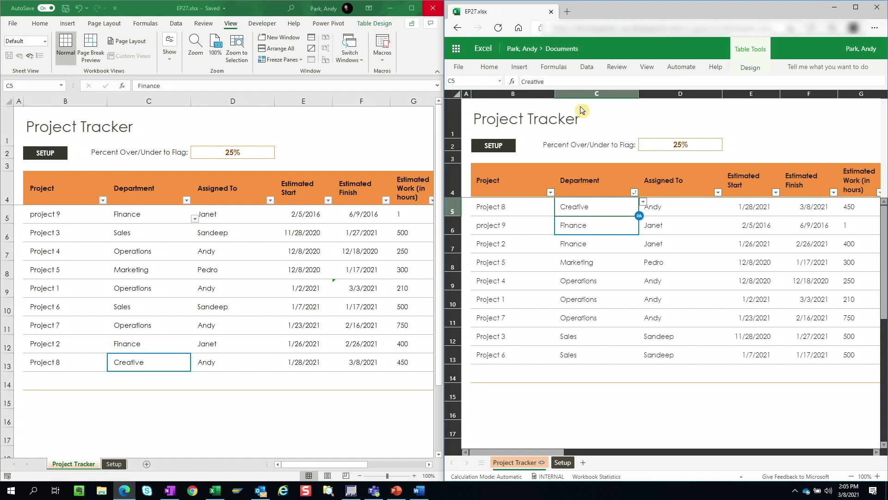
left_click(634, 193)
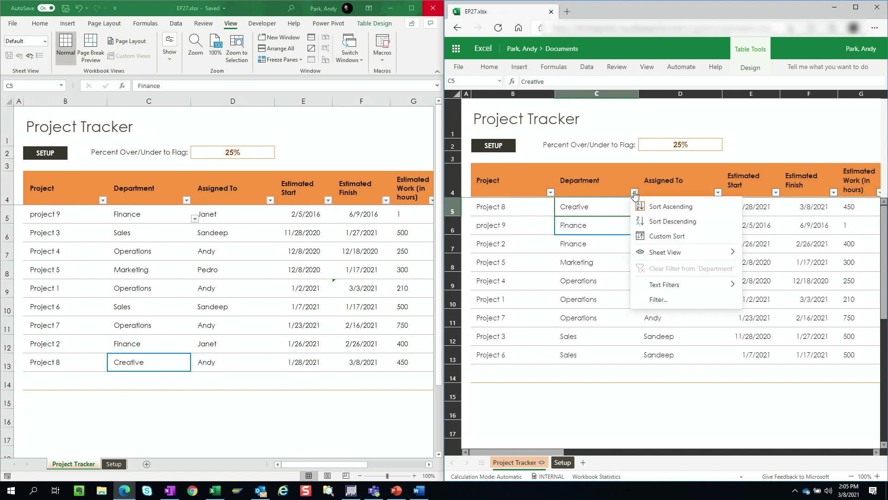
left_click(657, 299)
left_click(601, 195)
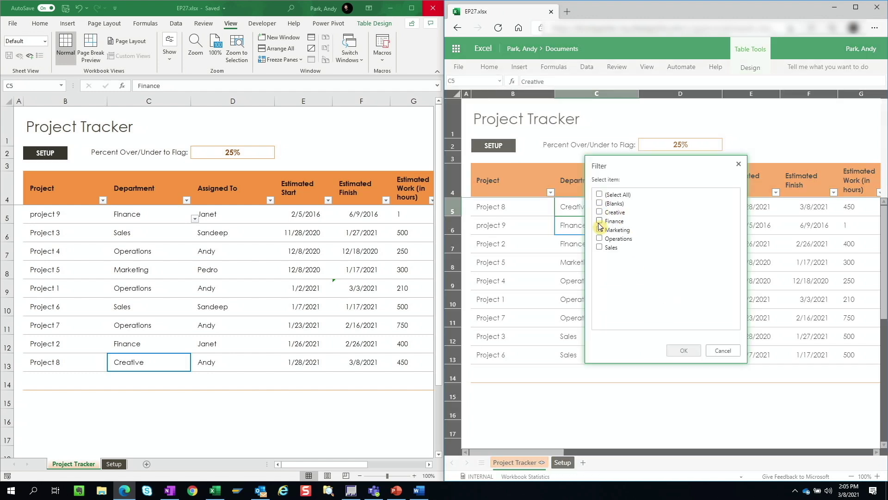
left_click(682, 351)
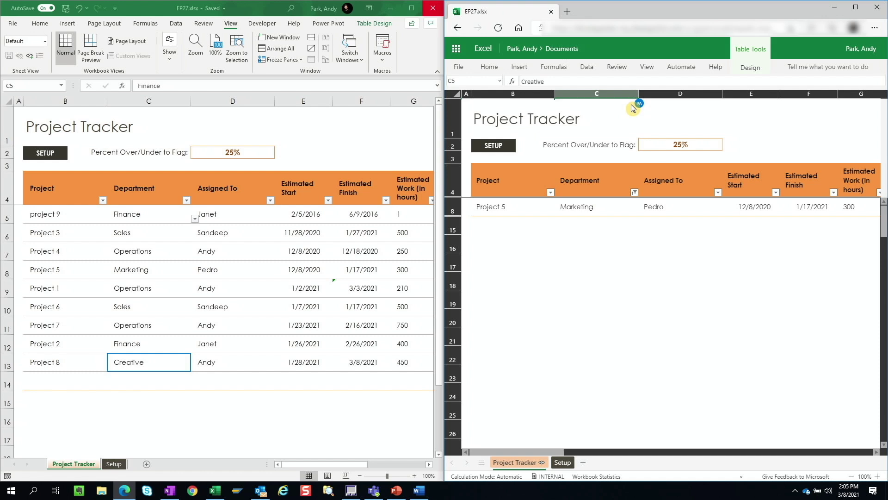
left_click(643, 67)
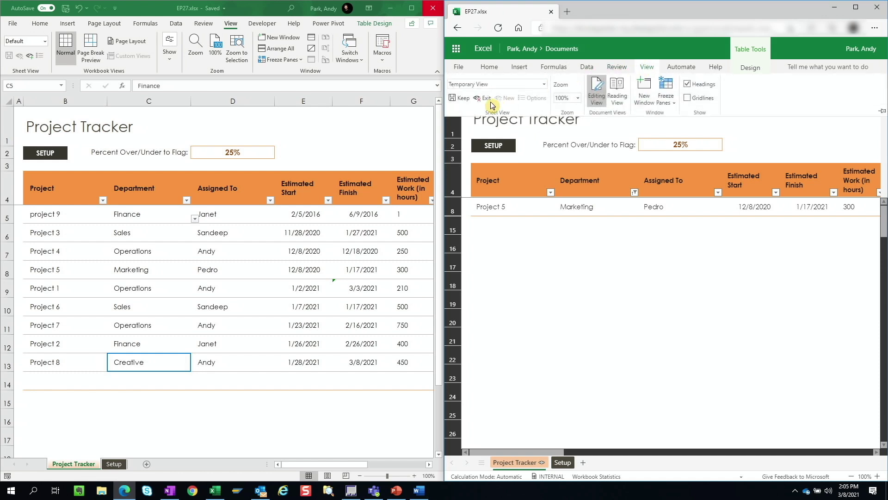
- Exit the temporary sheet view without keeping it, then select cell F1
left_click(486, 99)
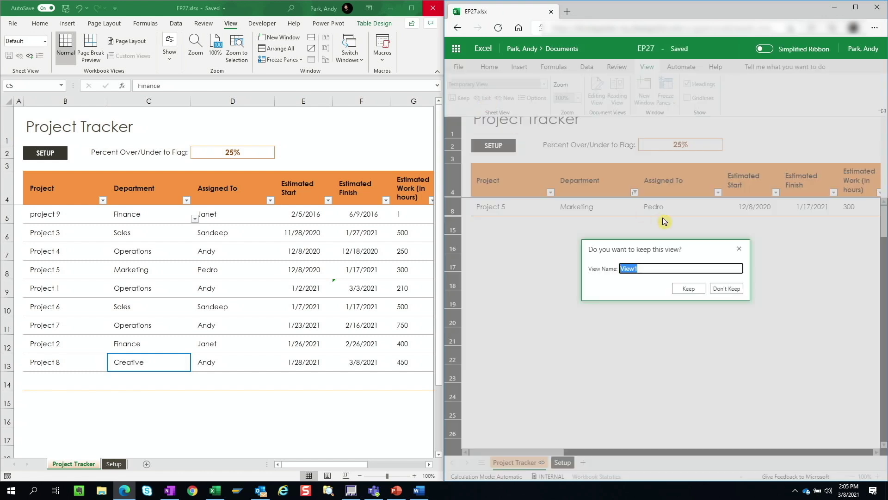
left_click(726, 289)
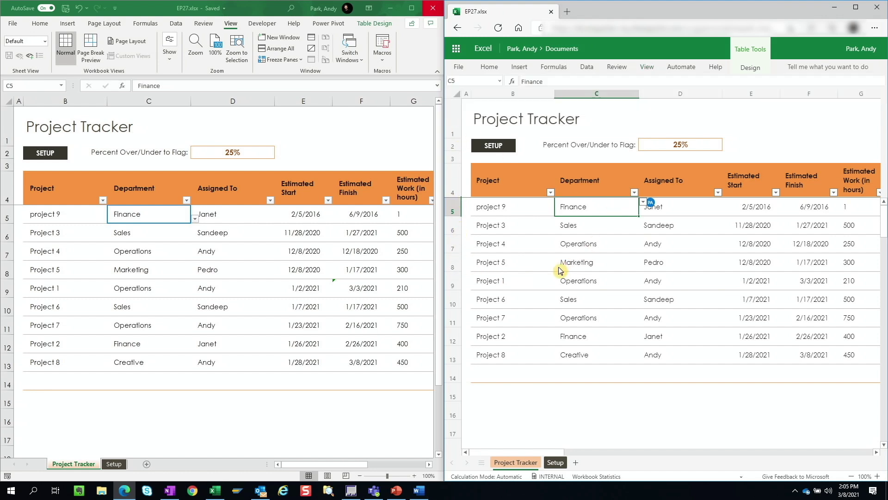
left_click(816, 137)
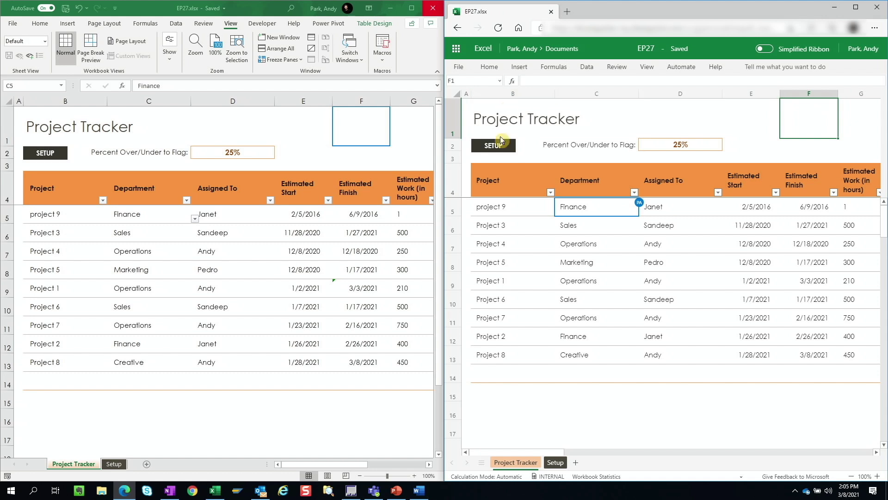